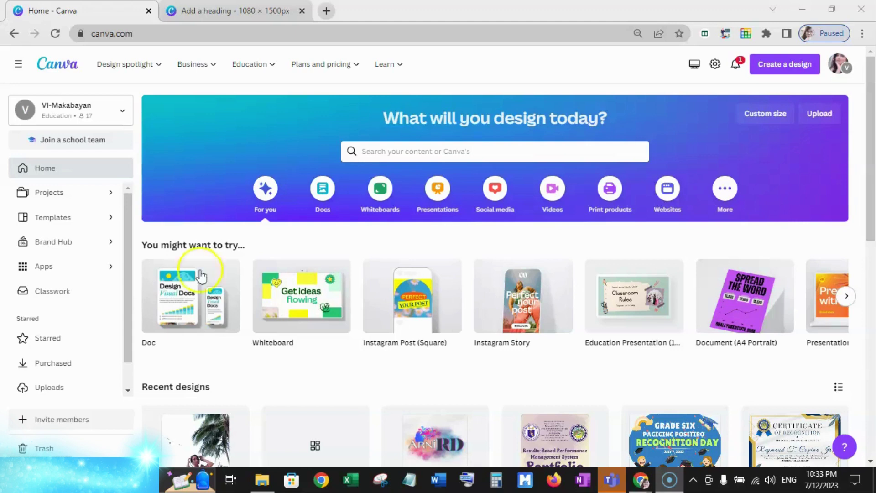
Step: Switch to the blank 1080 × 1500 px design and insert the uploaded sunset photo of the woman holding a flower
key("ctrl+Tab")
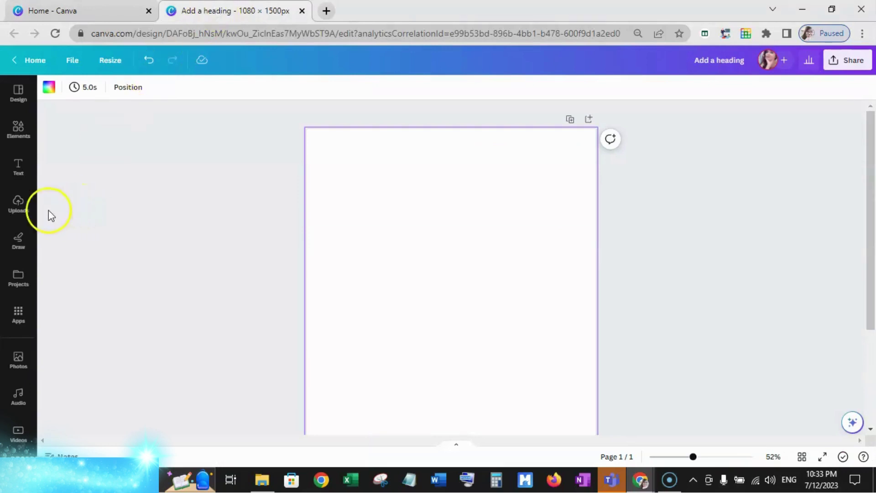
left_click(23, 208)
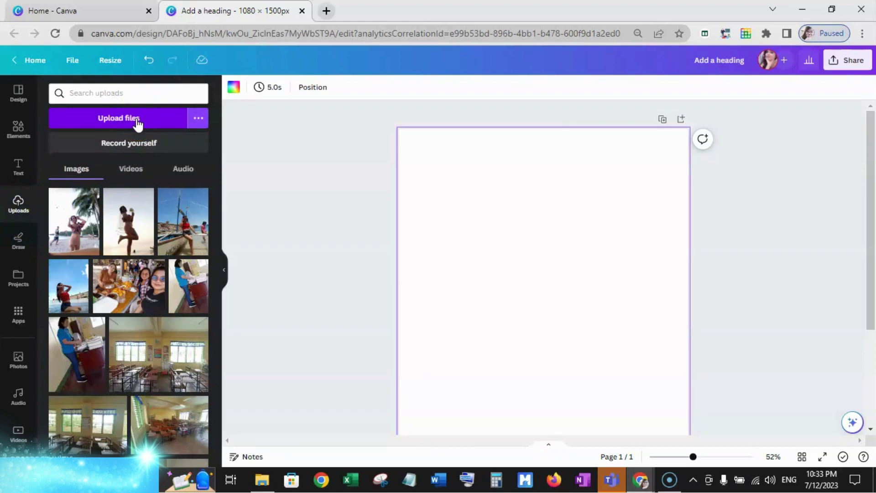
left_click(147, 224)
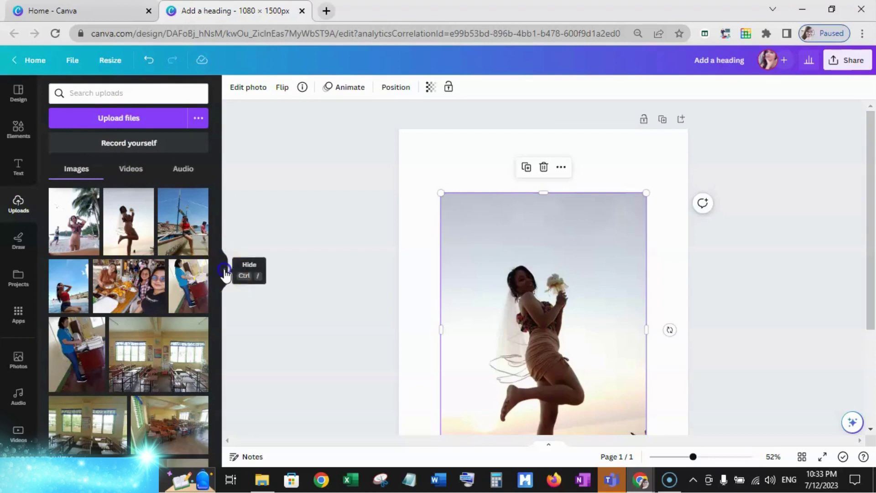
Step: Align the sunset photo to the page's upper-left corner, enlarge it to about 1,092 × 1,456, and extend its lower edge to the page's end
left_click(224, 272)
left_click_drag(463, 293, 418, 228)
left_click_drag(874, 233, 873, 327)
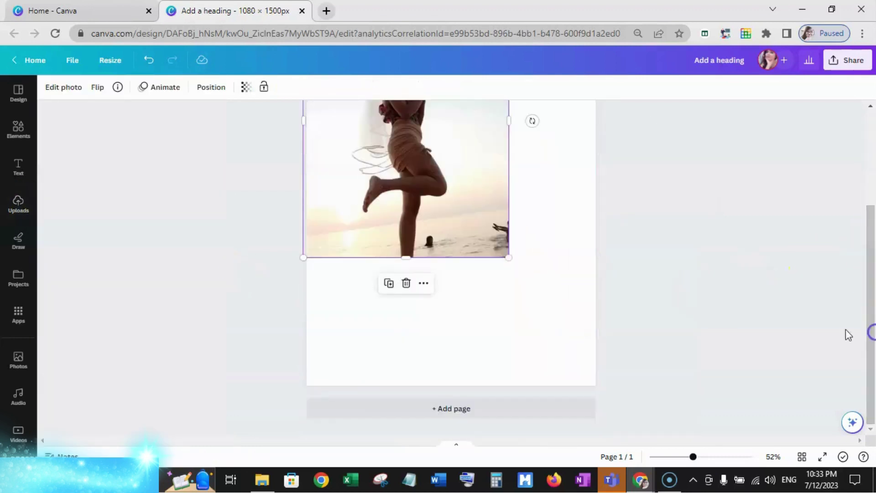
left_click_drag(507, 256, 585, 374)
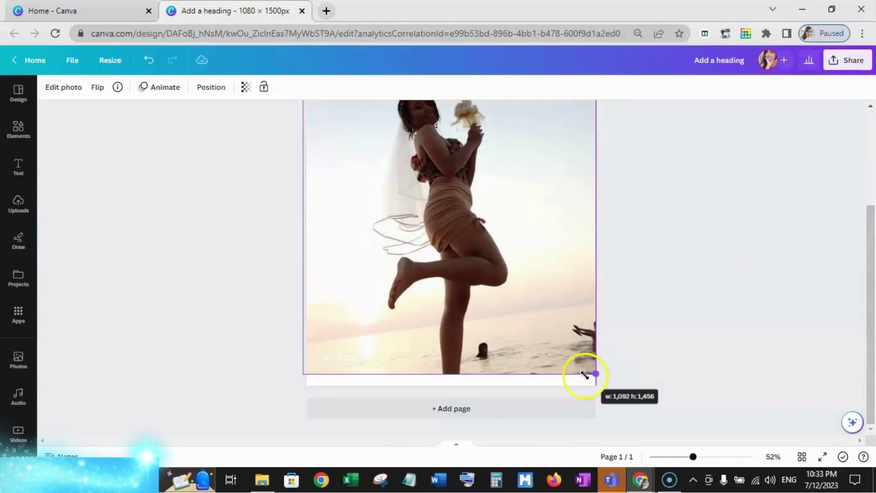
left_click_drag(448, 374, 449, 385)
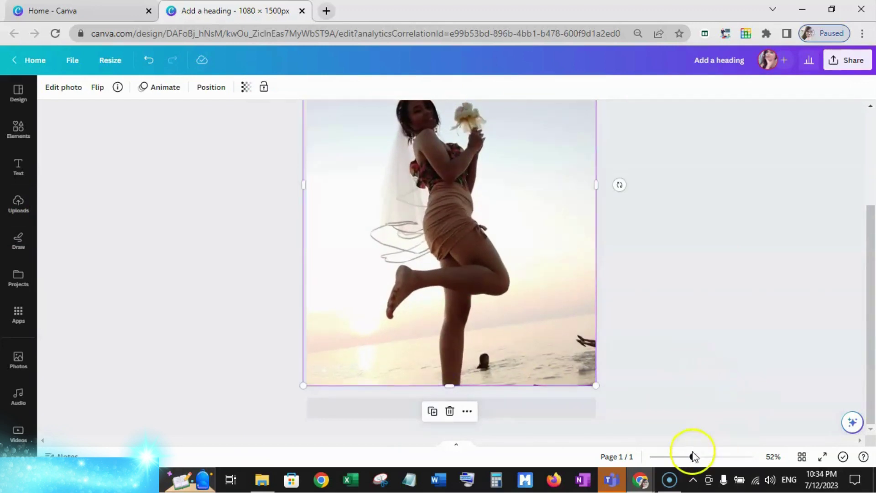
left_click_drag(690, 457, 685, 457)
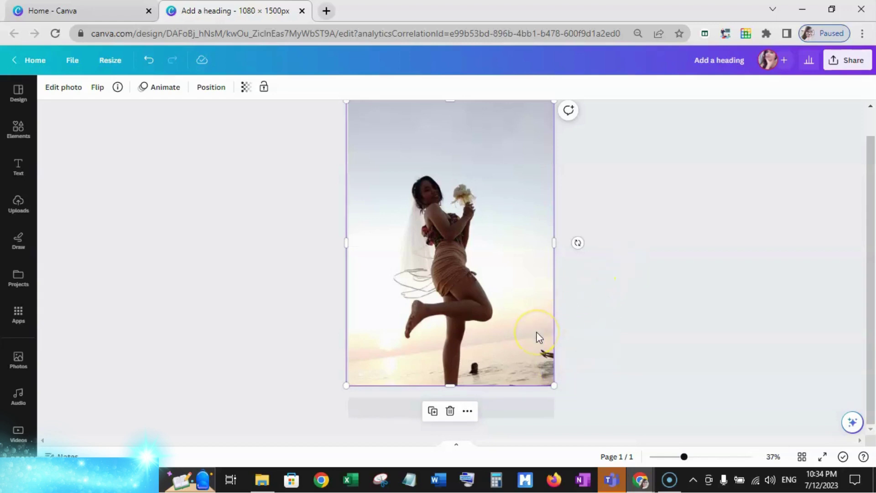
Step: Erase the swimmer's head and the dark driftwood in the sunset photo with Magic Eraser at brush size 33
left_click(71, 92)
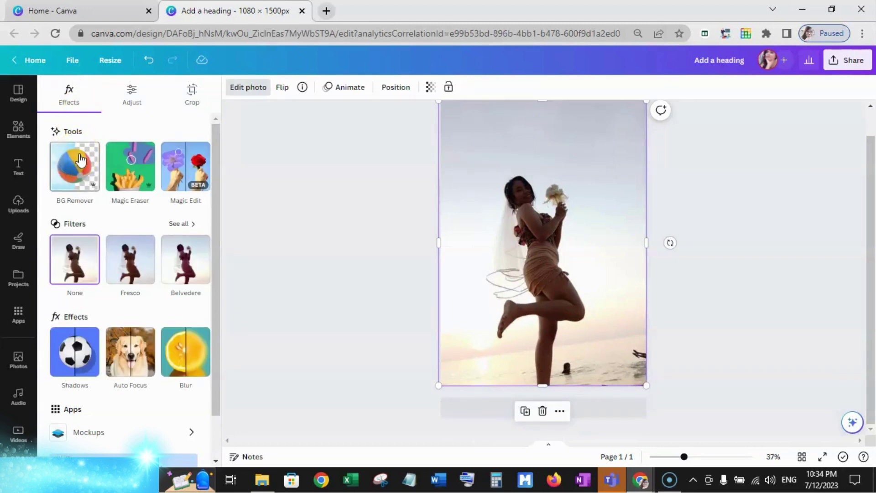
left_click(136, 182)
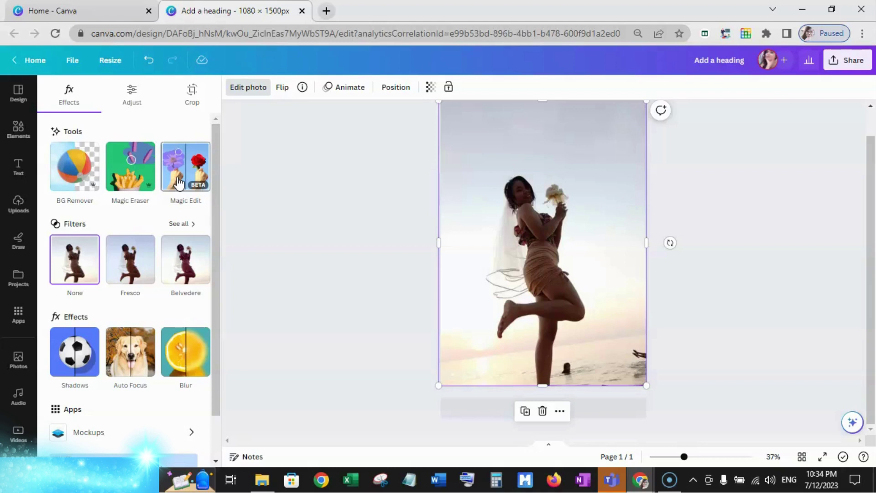
left_click(130, 183)
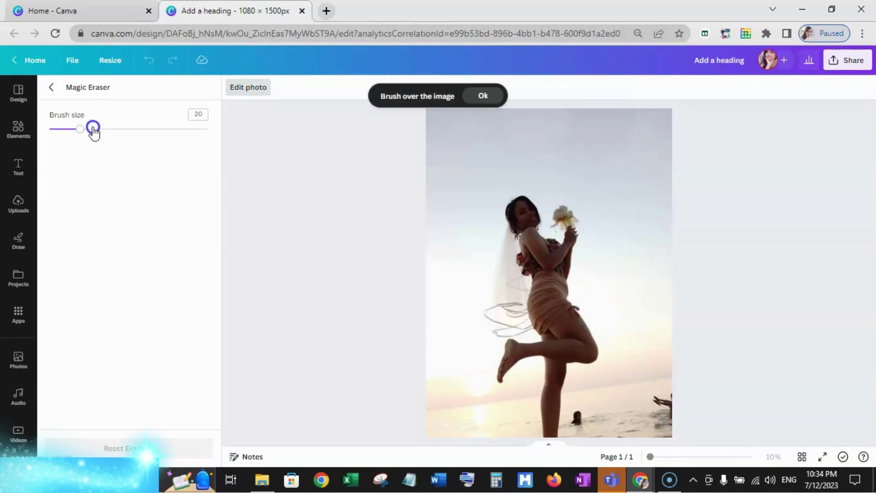
left_click_drag(94, 131, 103, 133)
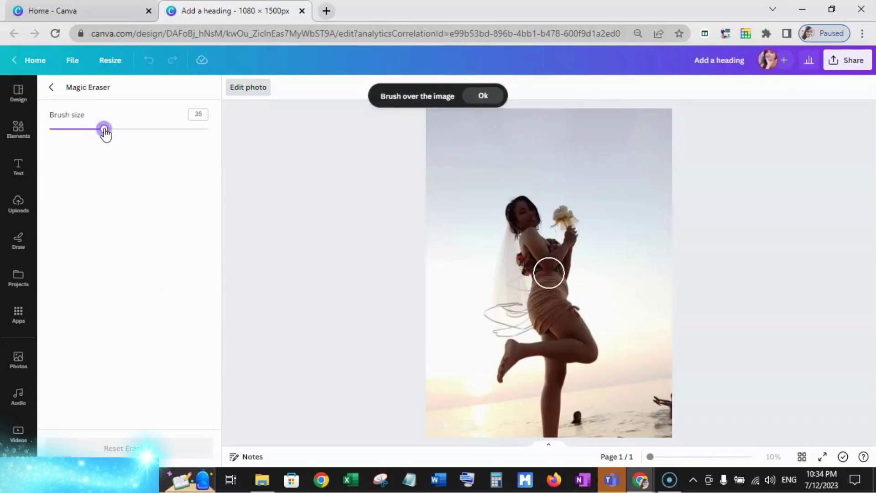
left_click(90, 132)
left_click(102, 133)
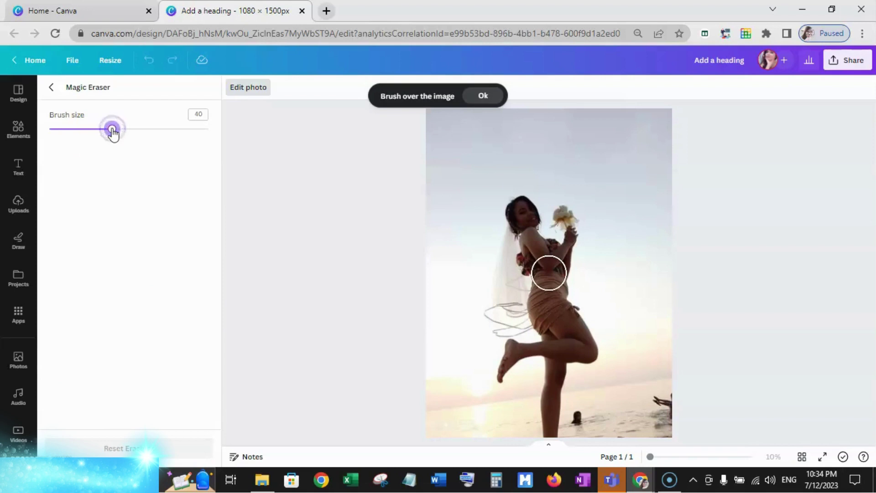
mouse_move(389, 286)
left_mouse_down()
mouse_move(505, 389)
mouse_move(592, 417)
mouse_move(581, 420)
left_mouse_up()
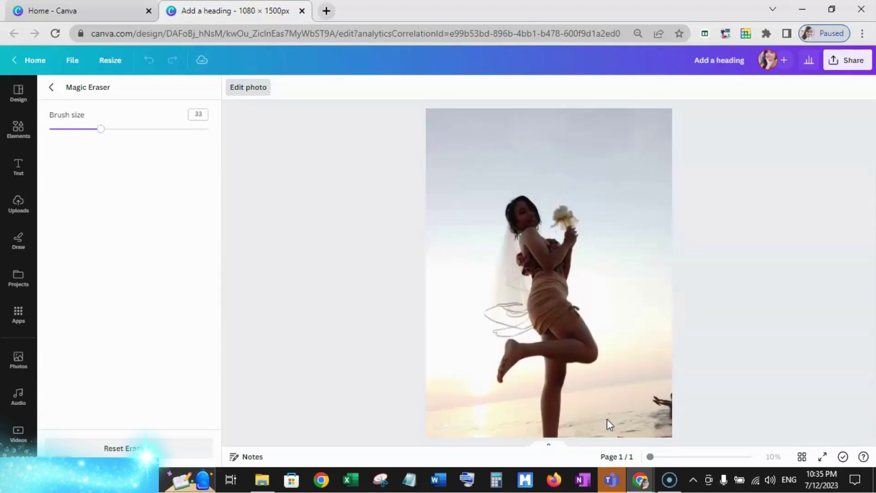
mouse_move(643, 411)
left_mouse_down()
mouse_move(666, 397)
mouse_move(666, 414)
left_mouse_up()
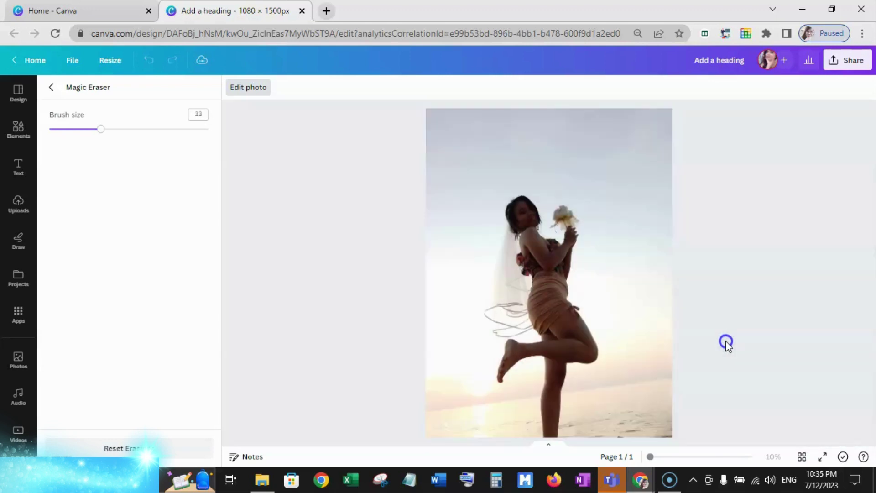
left_click(51, 87)
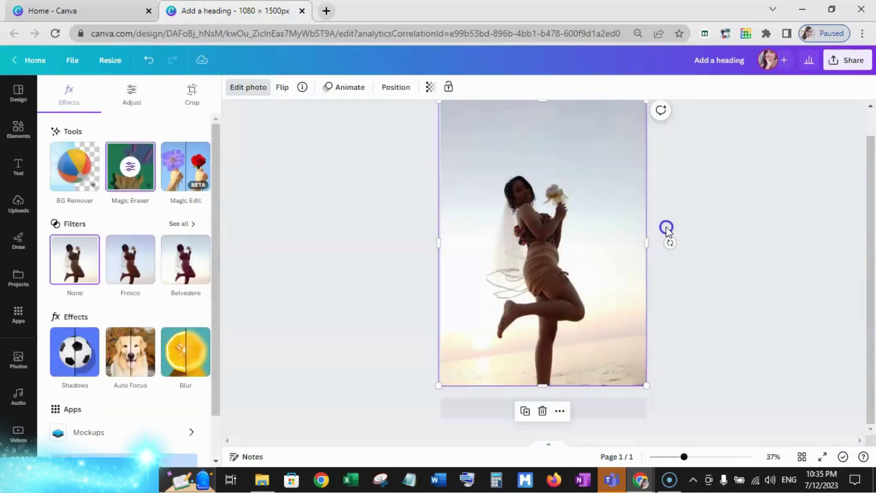
Step: Add a second page and insert the uploaded beach photo of the woman beside the palm trees
left_click(612, 414)
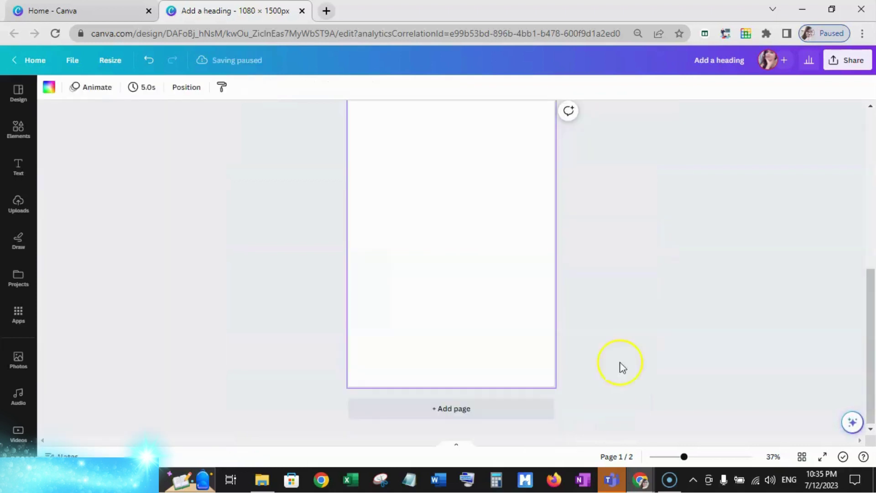
left_click(18, 207)
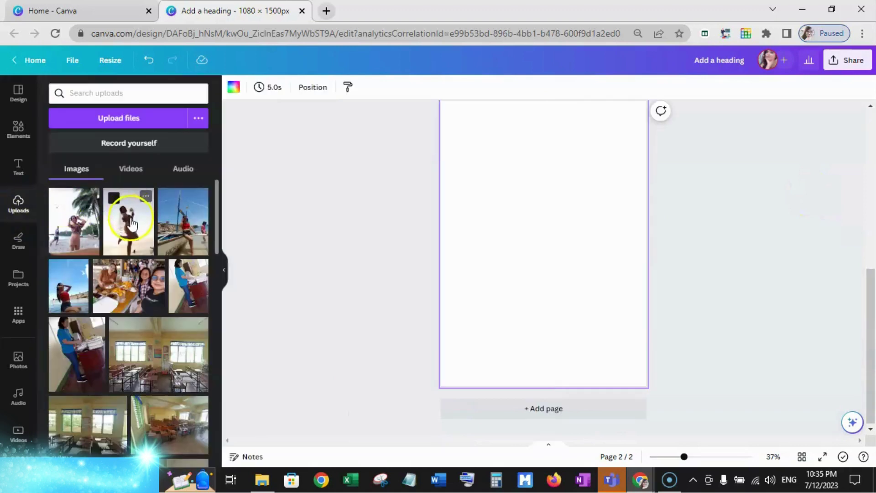
left_click(75, 222)
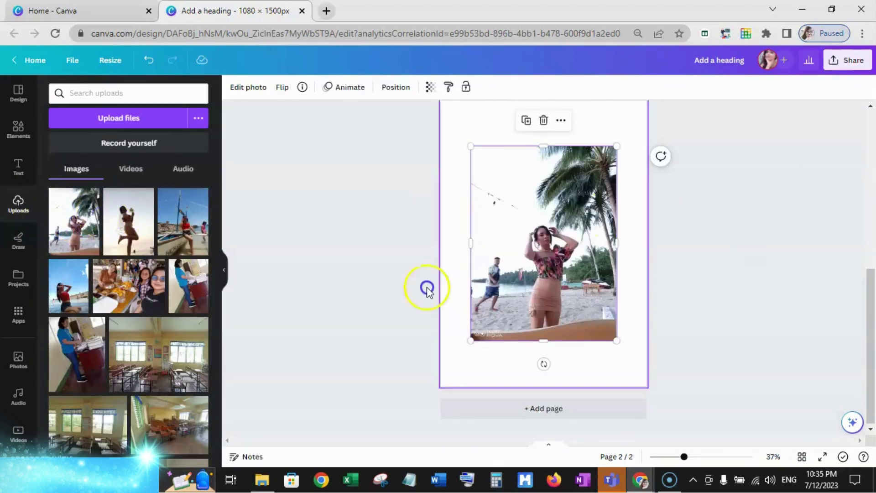
left_click(234, 273)
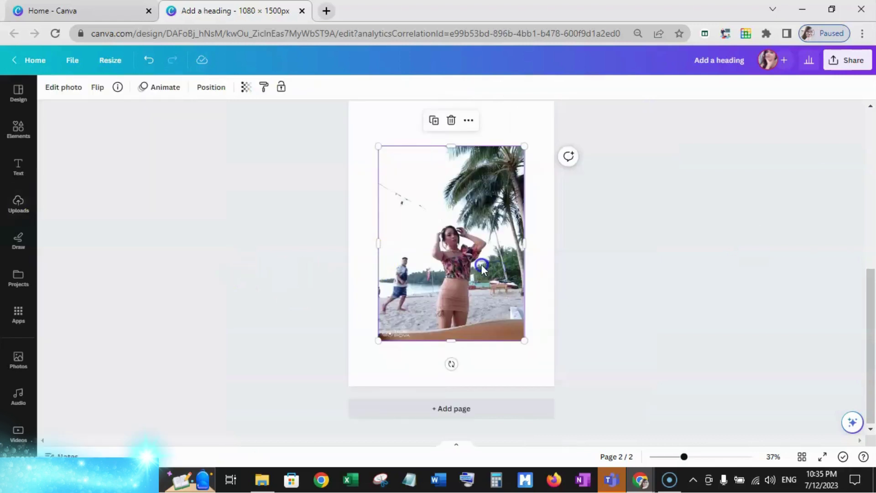
Step: Align the beach photo to the lower-left corner of page 2 and enlarge it to fill the page
left_click_drag(482, 264, 454, 308)
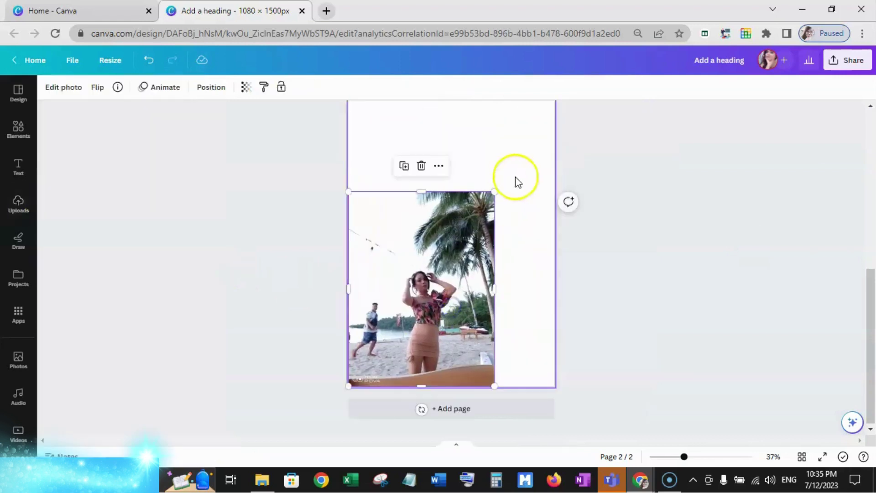
left_click_drag(494, 193, 539, 98)
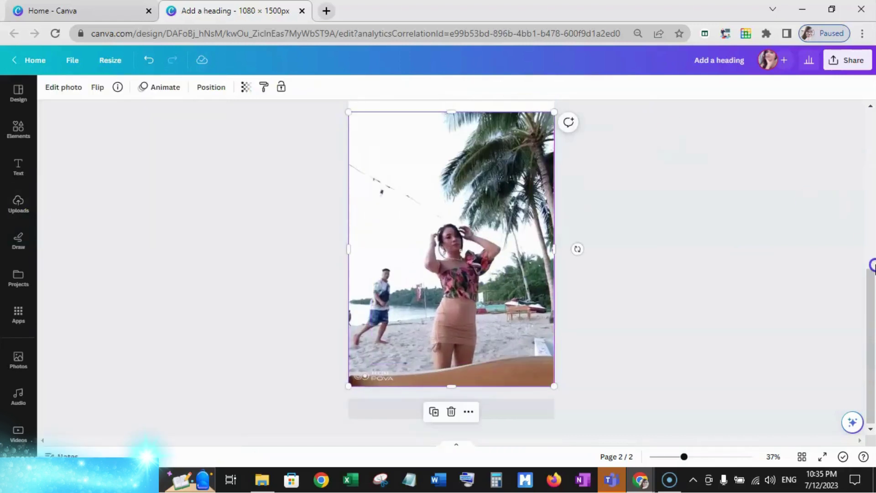
scroll(872, 285, "up", 1)
scroll(872, 285, "up", 1)
mouse_move(448, 142)
left_mouse_down()
mouse_move(448, 122)
mouse_move(448, 131)
left_mouse_up()
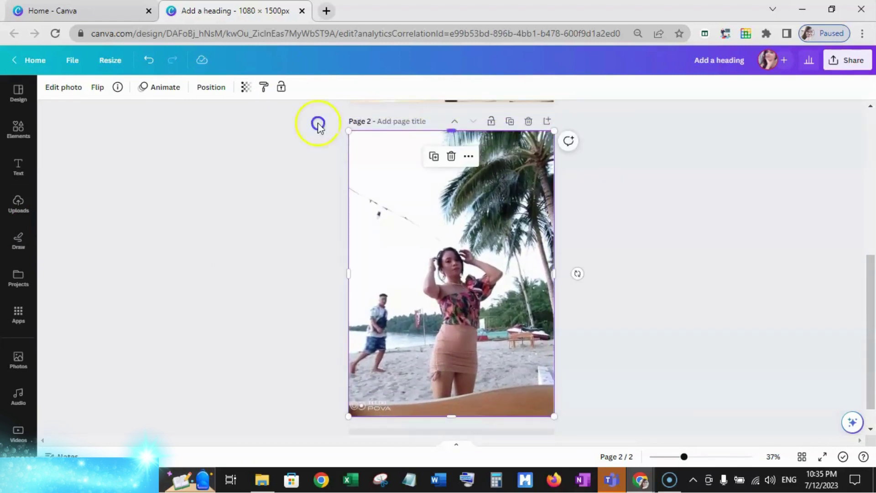
Step: Erase the walking man and the small figure at the beach photo's edge with Magic Eraser at brush size 27
left_click(53, 91)
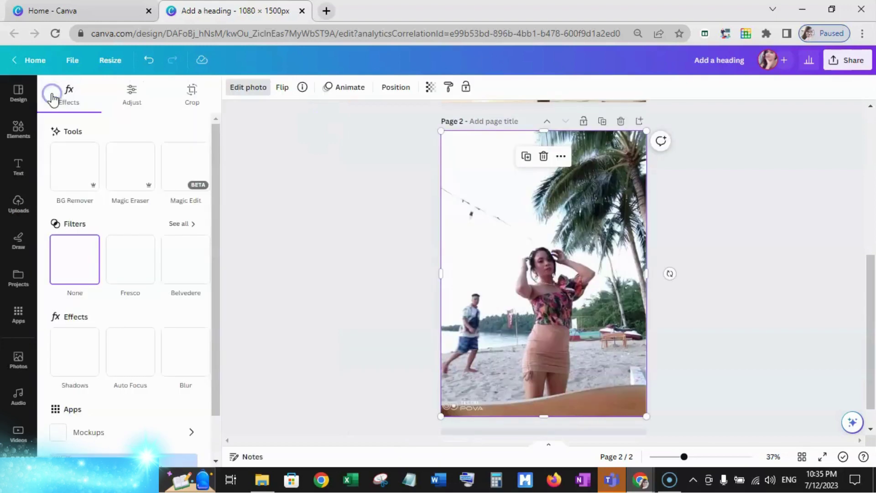
left_click(117, 161)
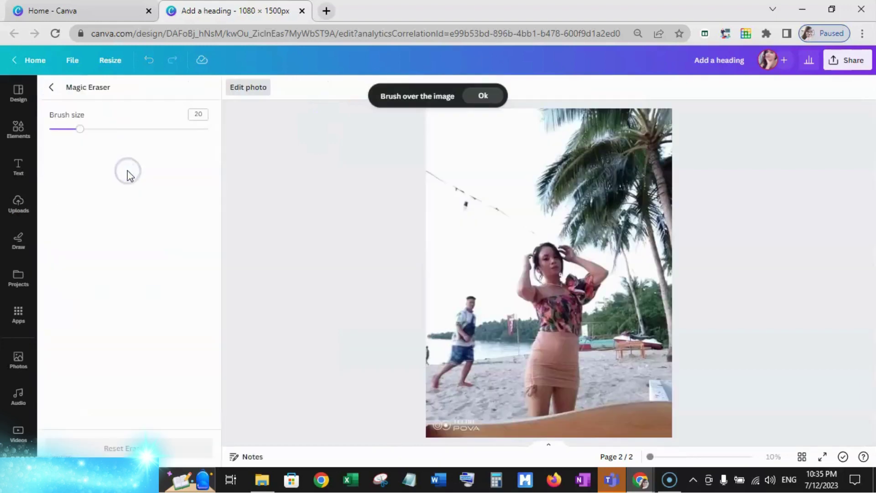
left_click(91, 129)
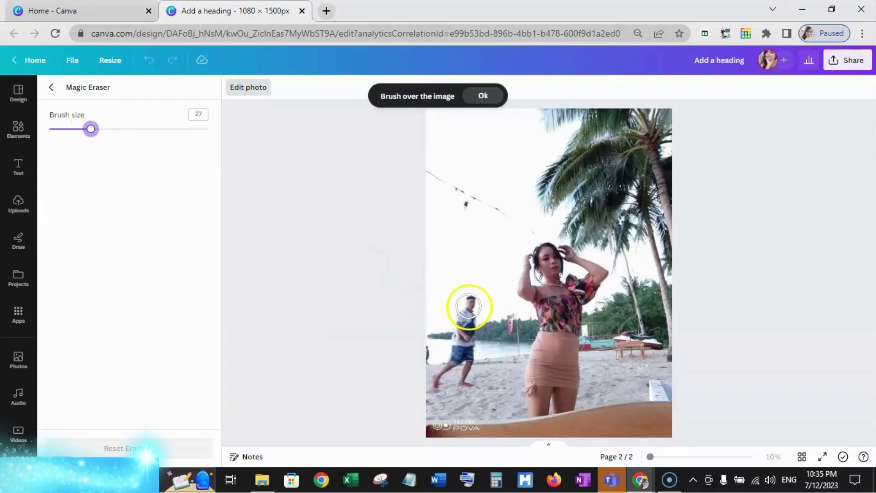
mouse_move(464, 306)
left_mouse_down()
mouse_move(461, 343)
mouse_move(441, 377)
mouse_move(464, 373)
mouse_move(464, 338)
left_mouse_up()
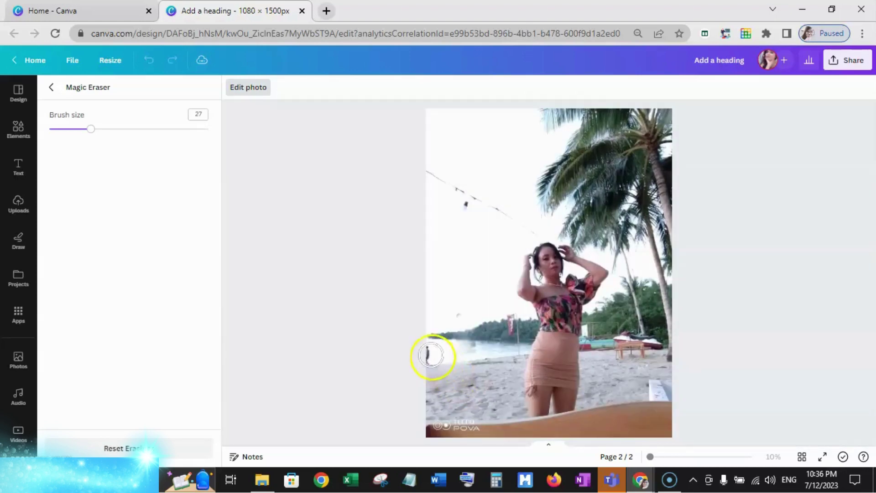
mouse_move(434, 354)
left_mouse_down()
mouse_move(424, 352)
mouse_move(425, 361)
left_mouse_up()
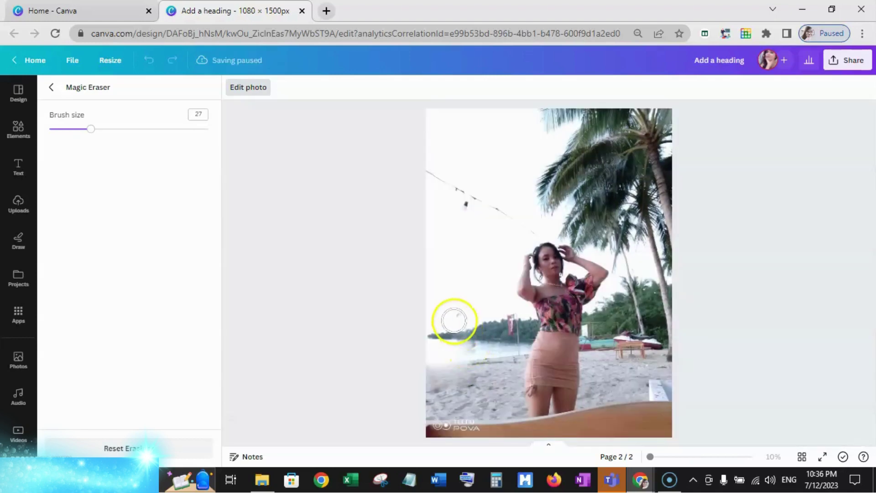
Step: Erase the leftover traces of the walking man above the horizon and on the shoreline, and leave Magic Eraser
left_click_drag(452, 312, 459, 300)
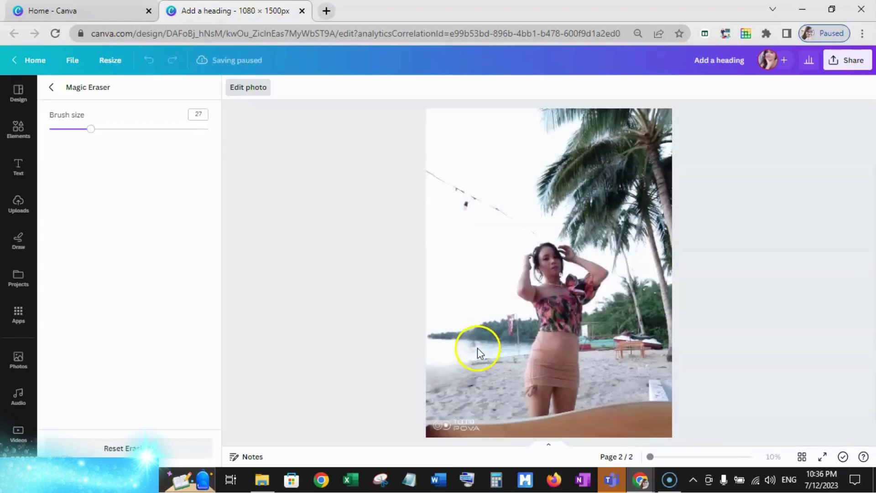
left_click(470, 352)
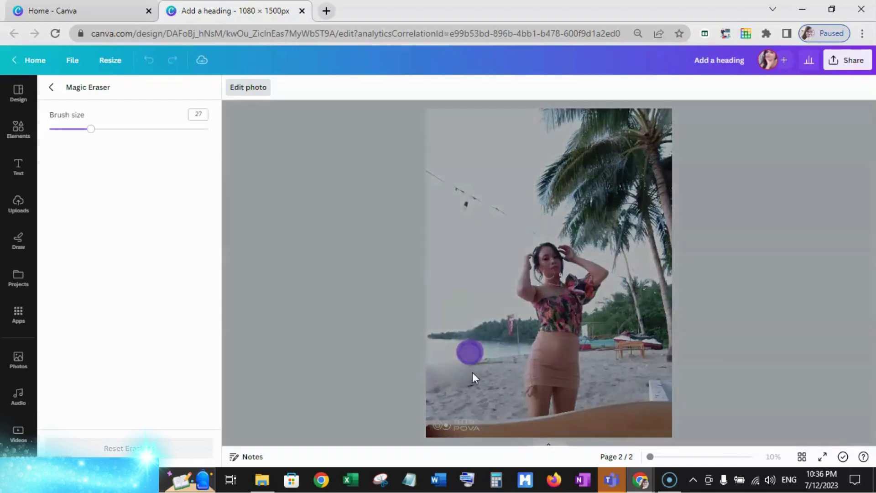
left_click(473, 374)
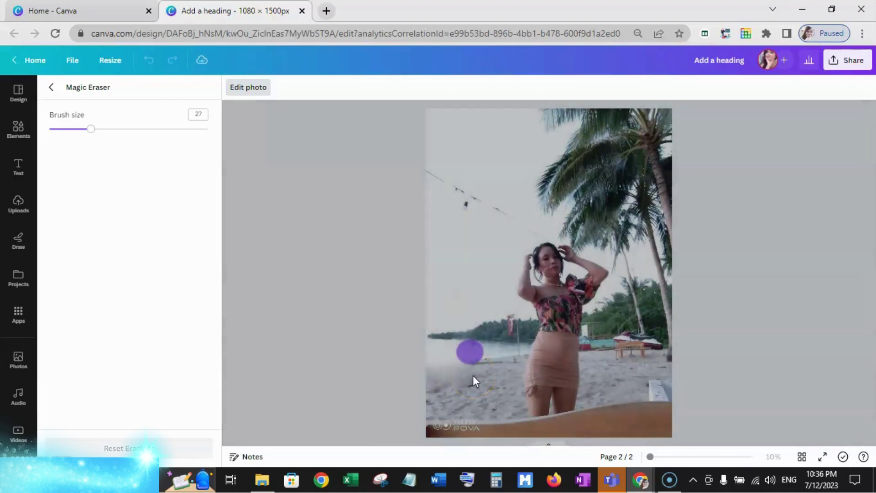
left_click(557, 387)
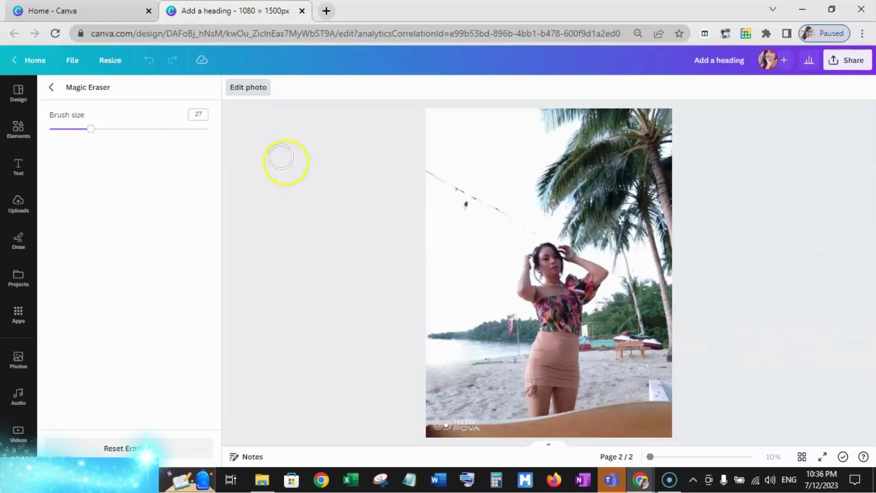
left_click(52, 87)
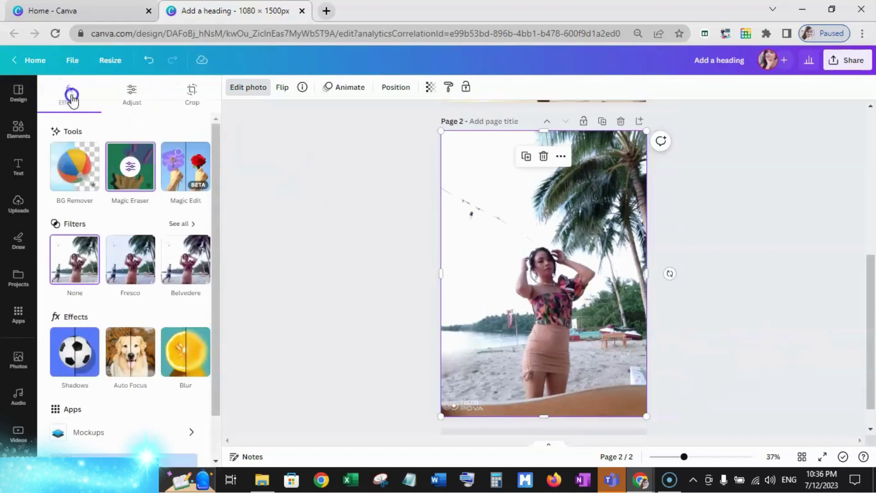
Step: Download both pages of the design as PNG at size 1 and dismiss the download notices
left_click_drag(871, 289, 871, 126)
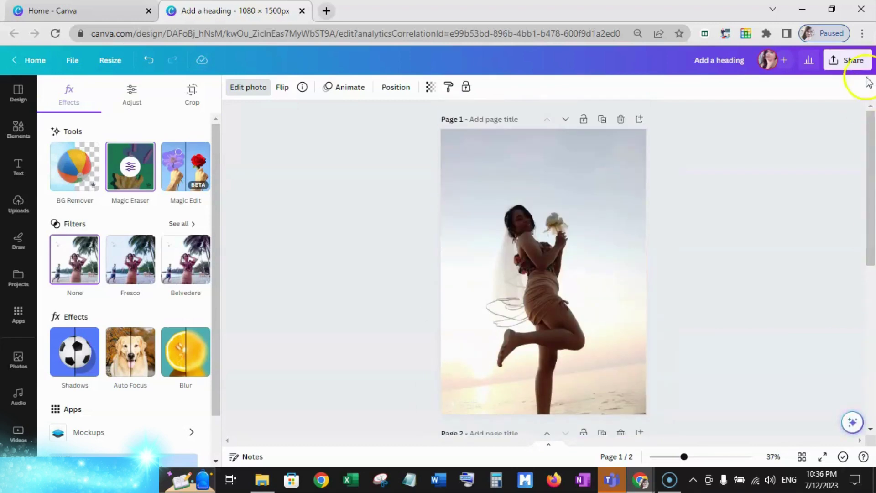
left_click(851, 60)
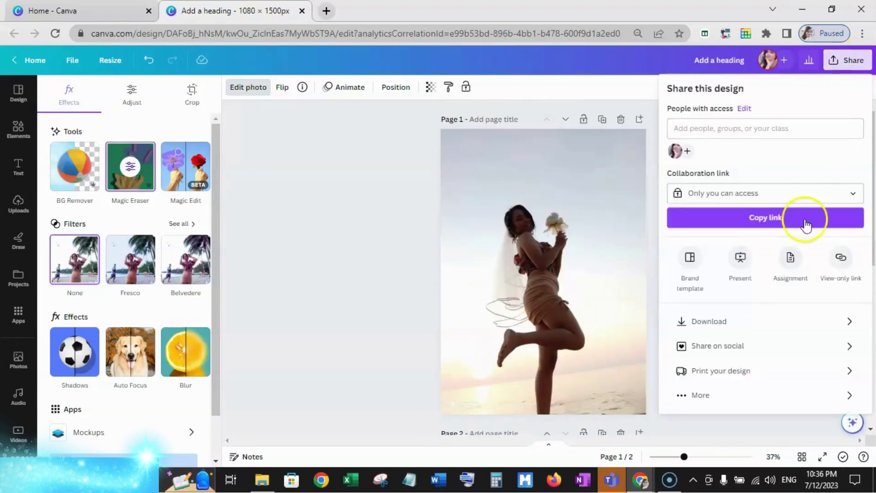
left_click(746, 323)
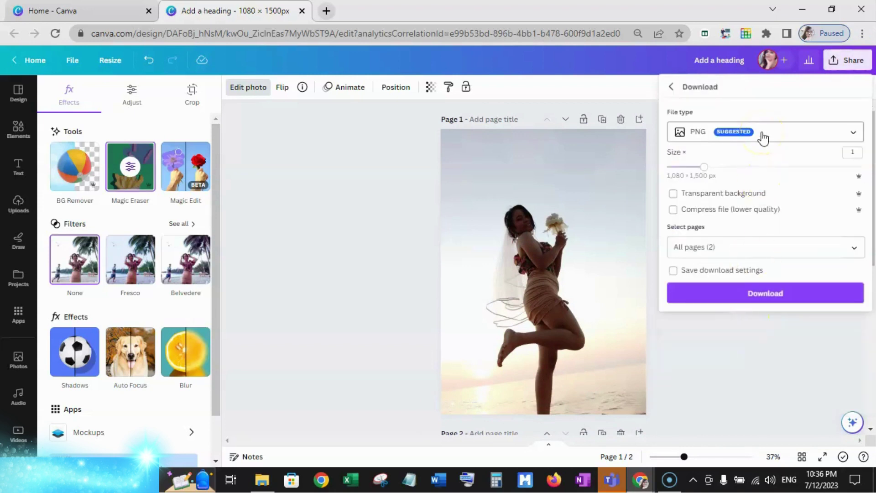
left_click(771, 296)
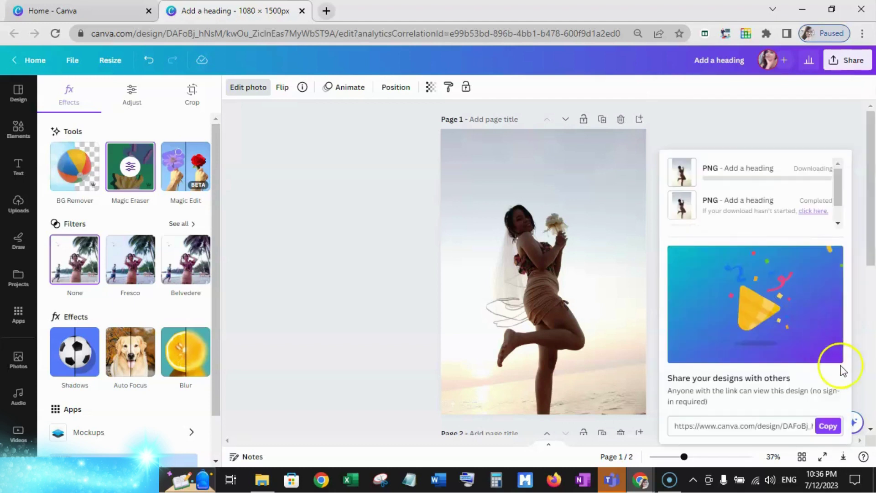
left_click(815, 128)
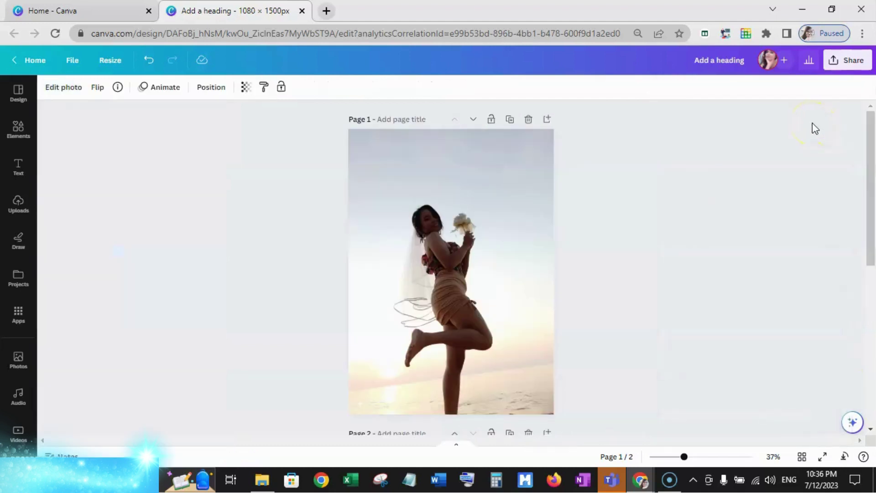
left_click(830, 210)
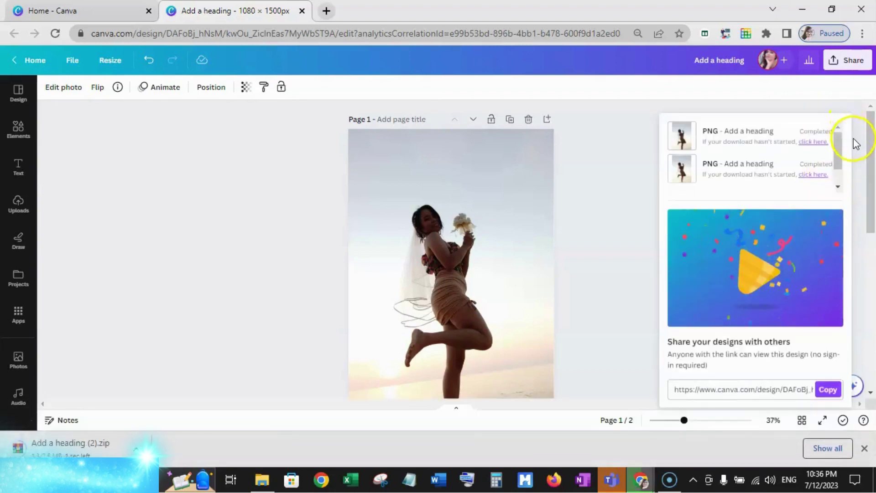
left_click(612, 152)
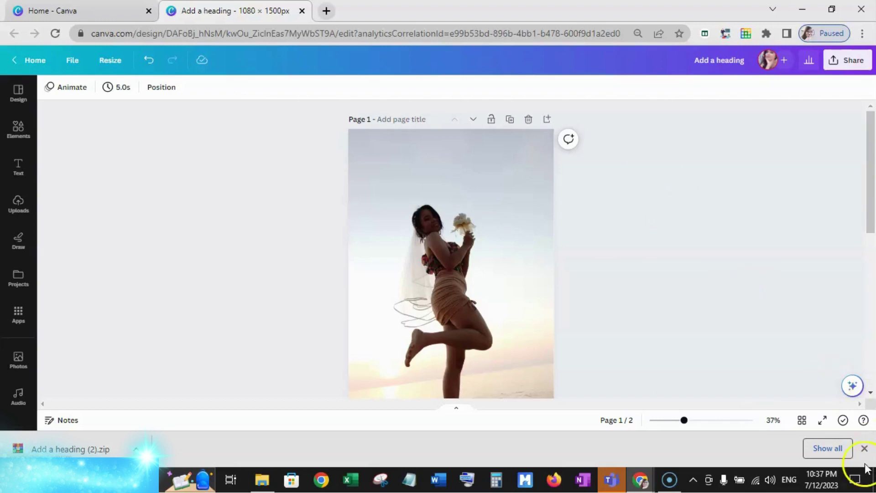
left_click(864, 449)
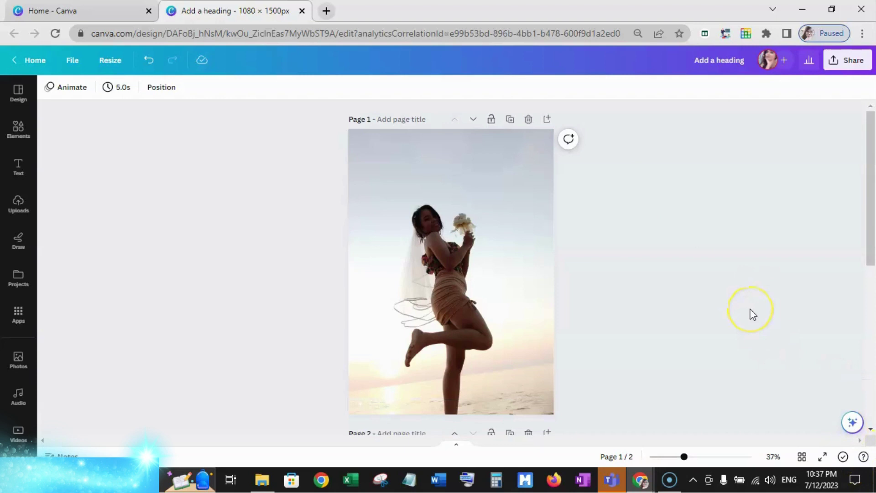